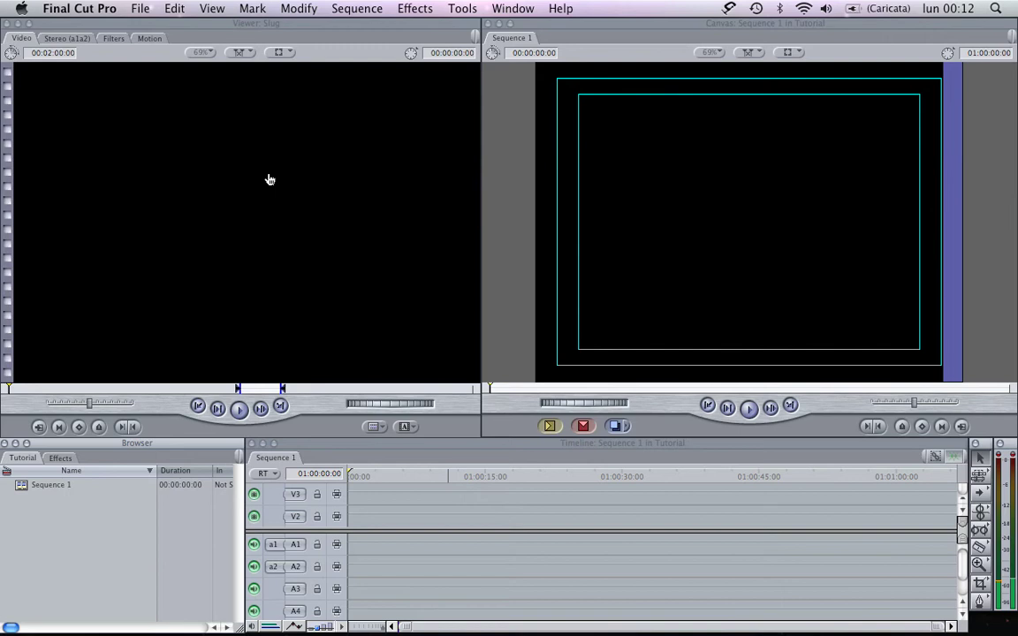
# - Import stills 01.png–15.png from Finder into the Tutorial project as 10-second clips
pyautogui.press('super+Tab')
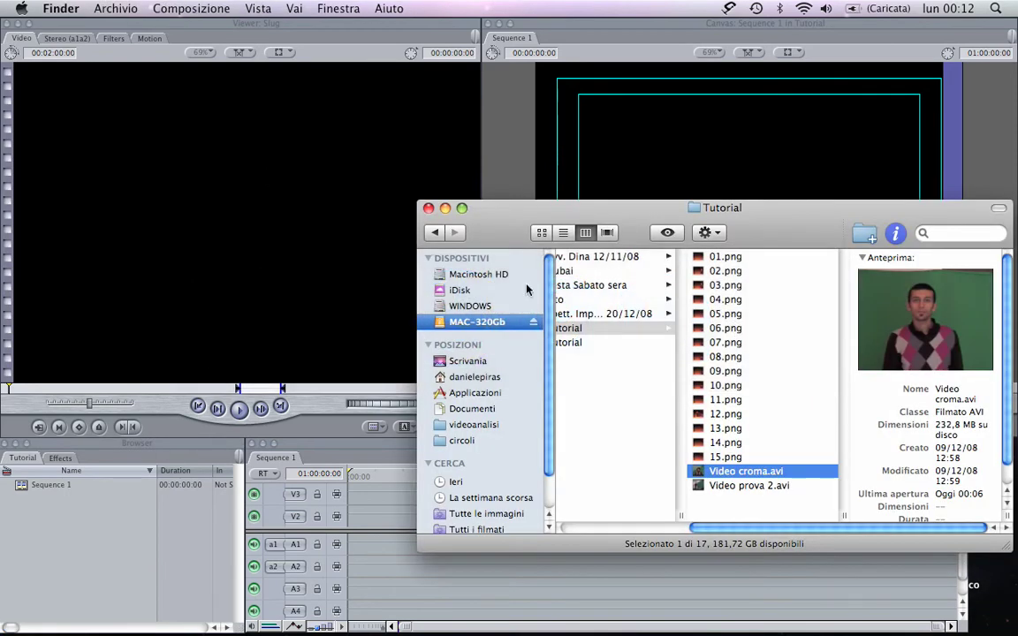
pyautogui.click(723, 257)
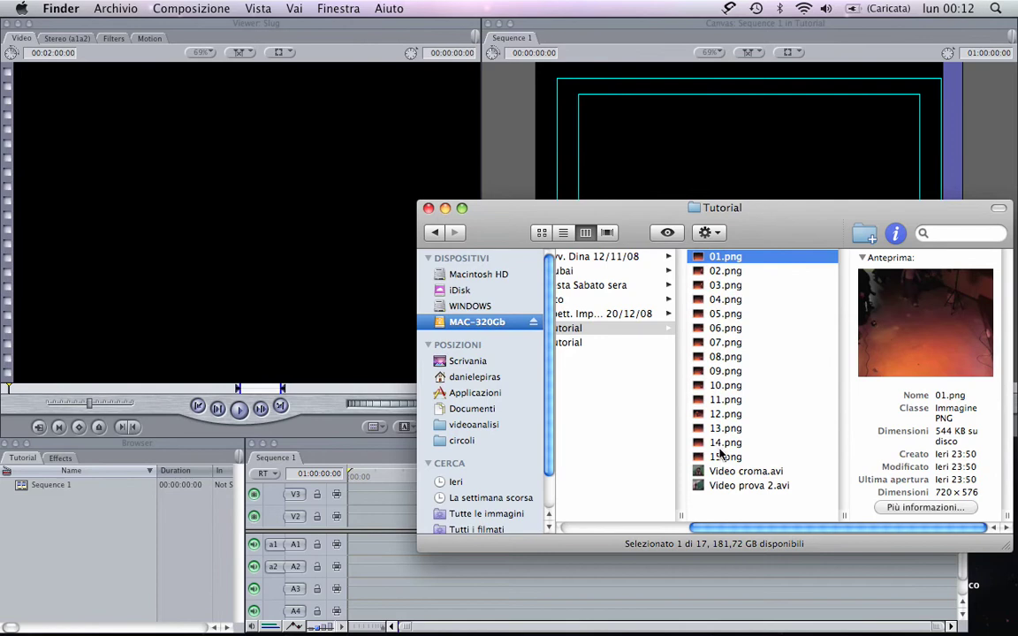
pyautogui.keyDown('shift'); pyautogui.click(720, 456); pyautogui.keyUp('shift')
pyautogui.moveTo(715, 262); pyautogui.dragTo(84, 528)
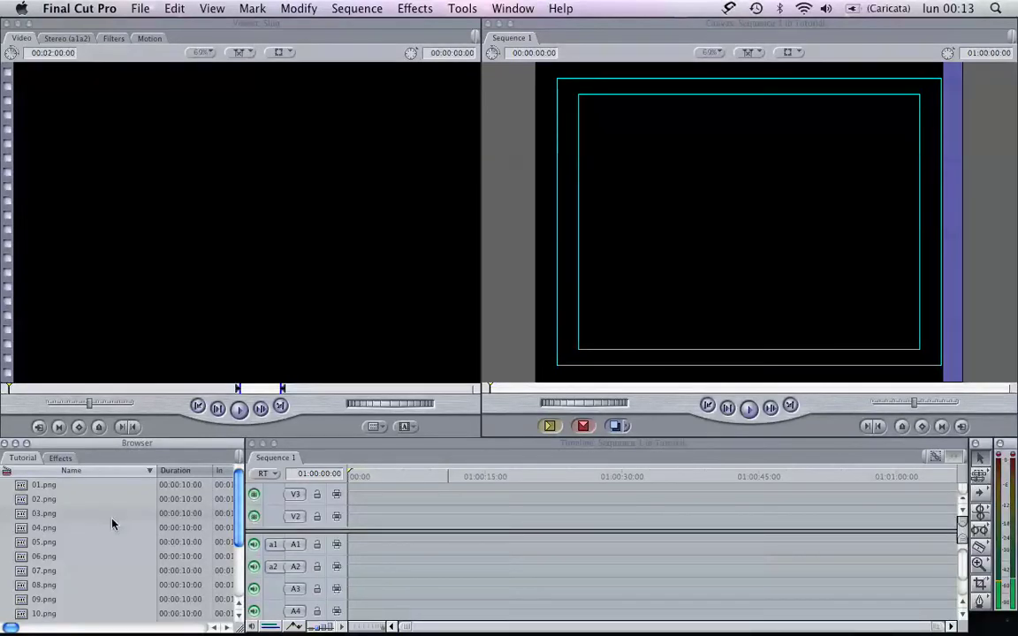
pyautogui.hscroll(3, 124, 517)
# - Select the fifteen imported PNG clips in the Browser and delete them, leaving Sequence 1
pyautogui.scroll(-1, 89, 557)
pyautogui.scroll(-5, 50, 547)
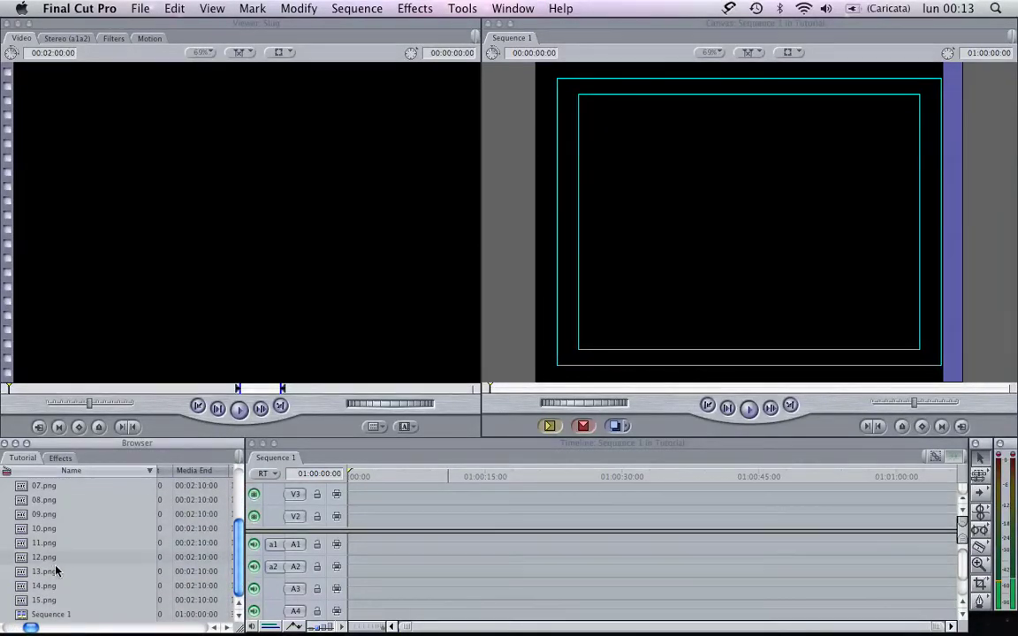
pyautogui.keyDown('shift'); pyautogui.click(48, 604); pyautogui.keyUp('shift')
pyautogui.press('Delete')
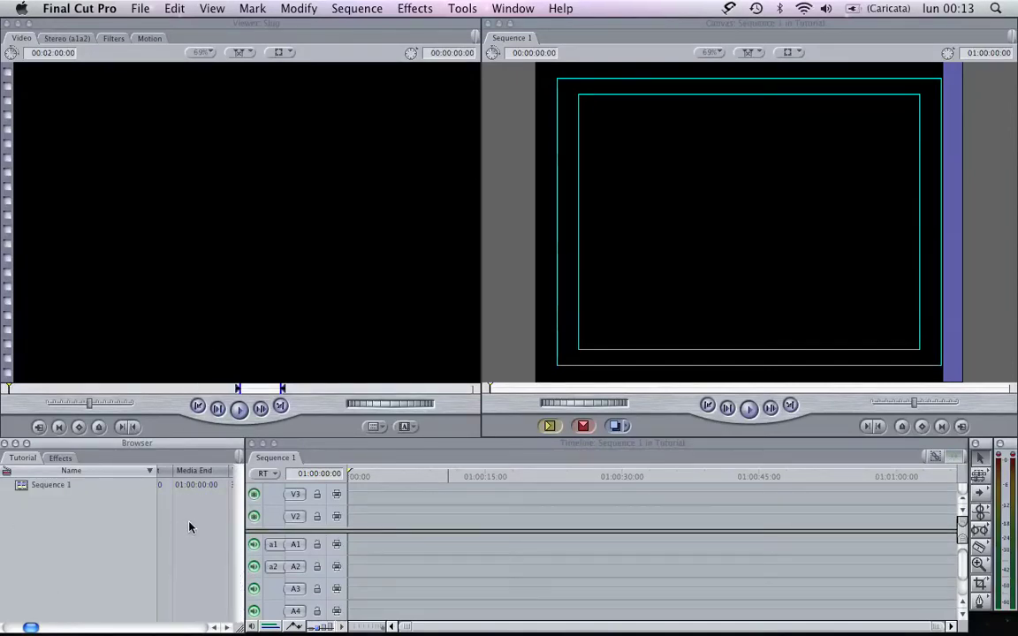
pyautogui.hscroll(-3, 190, 527)
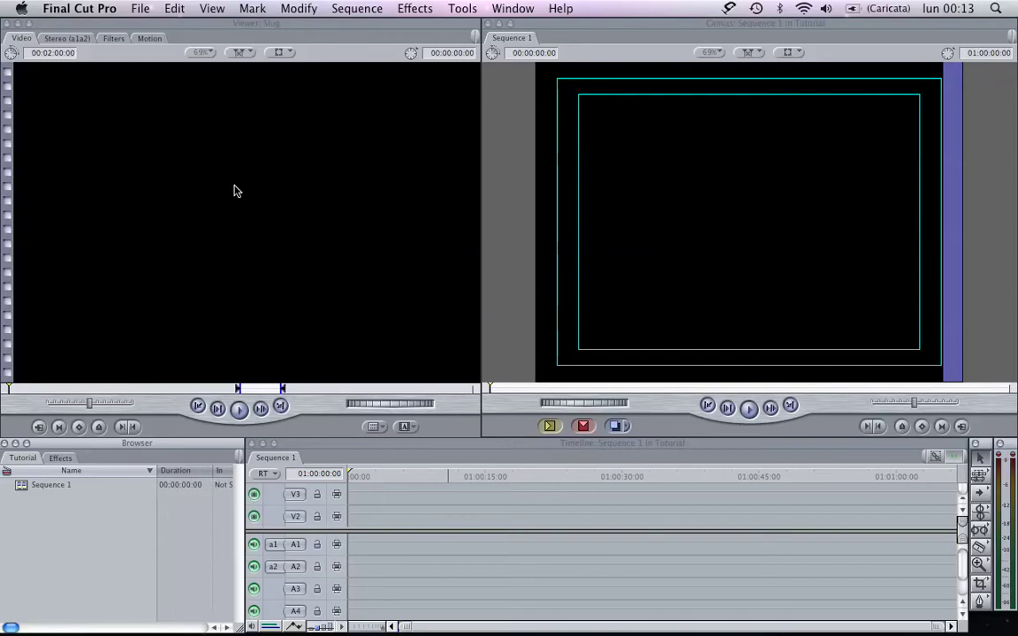
# - Change the Editing preference Still/Freeze Duration from 00:00:12:00 to 00:00:00:04
pyautogui.click(77, 11)
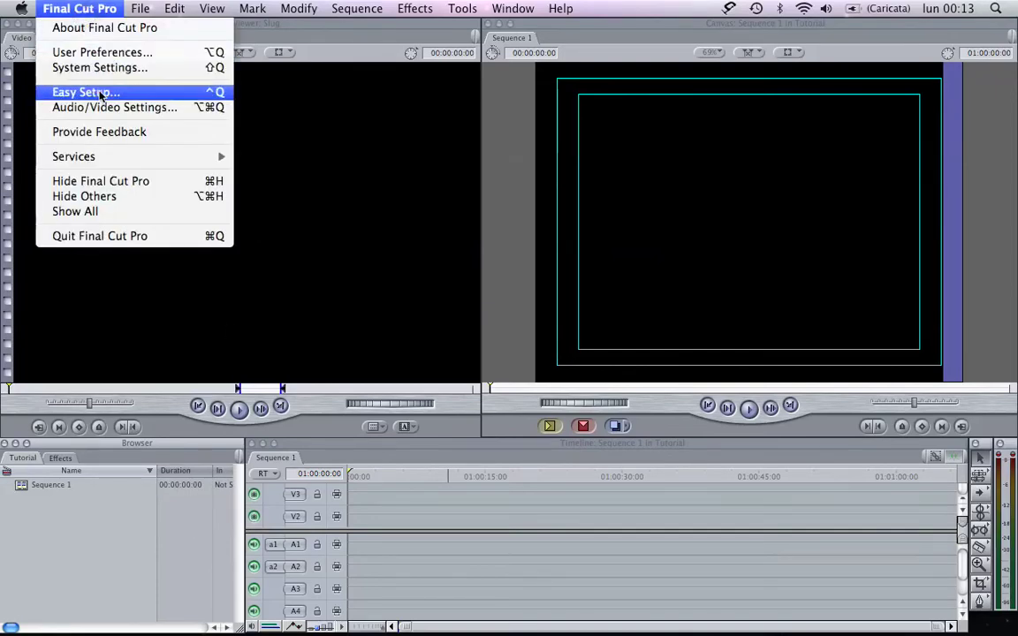
pyautogui.click(105, 55)
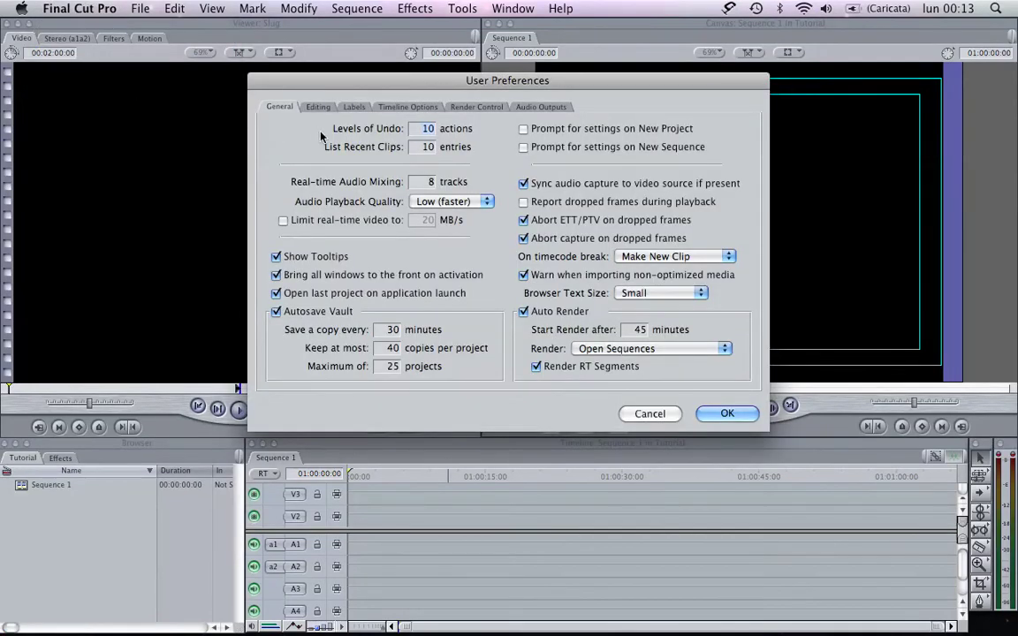
pyautogui.click(317, 106)
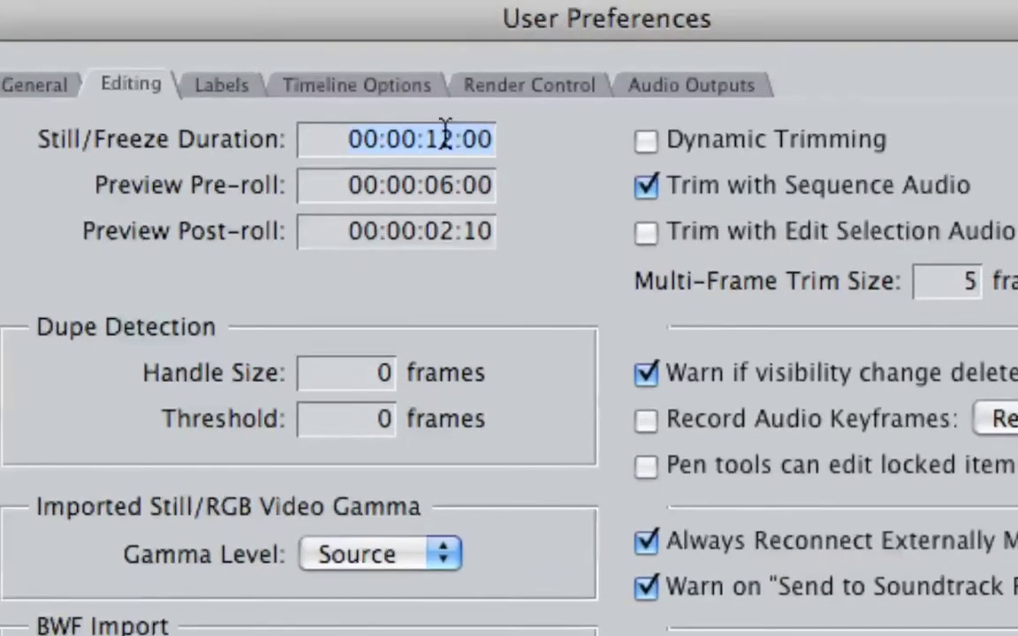
pyautogui.click(449, 137)
pyautogui.press('BackSpace')
pyautogui.press('BackSpace')
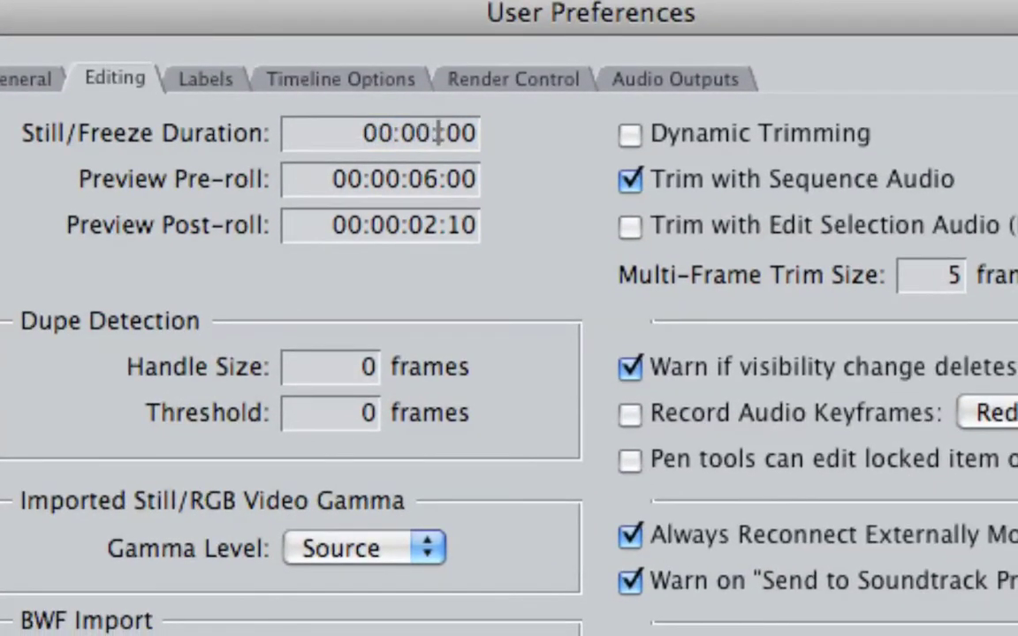
pyautogui.write('0:00')
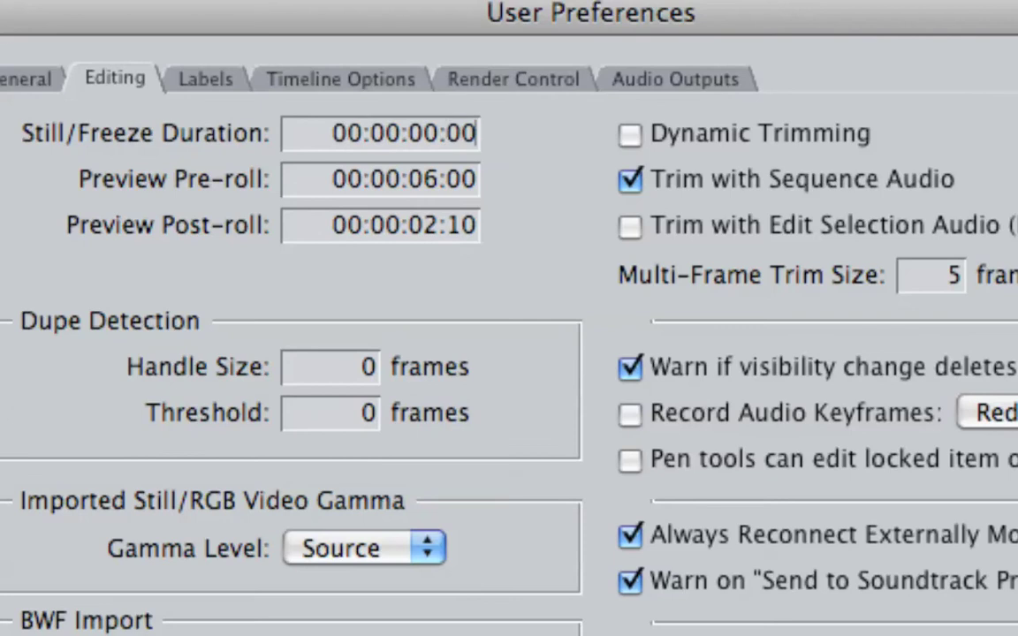
pyautogui.write('4')
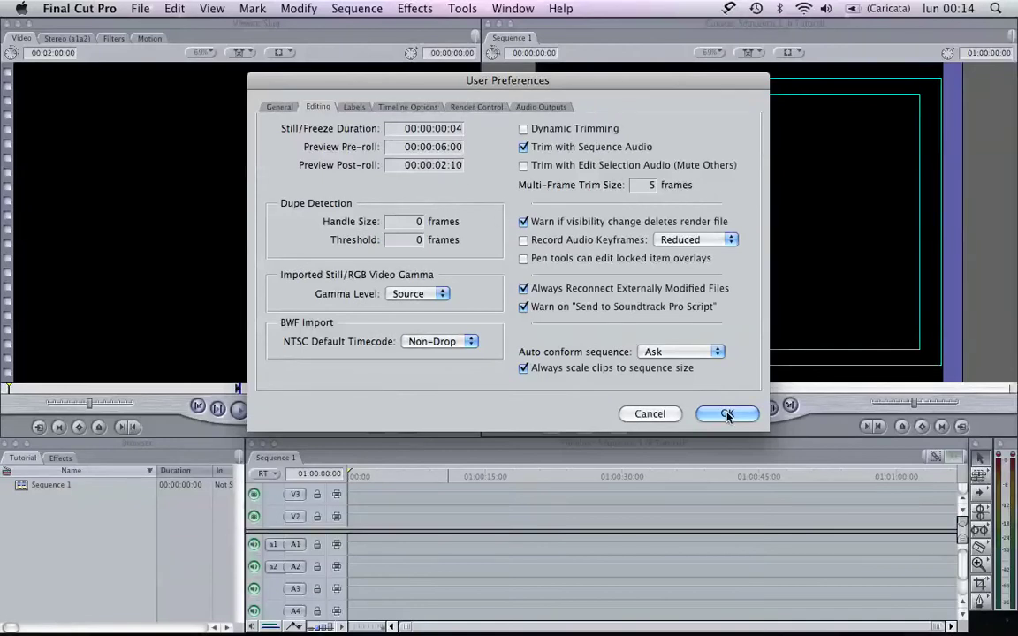
pyautogui.click(726, 416)
# - Re-import stills 01–15.png from Finder into the Browser as 00:00:00:04 clips
pyautogui.press('super+Tab')
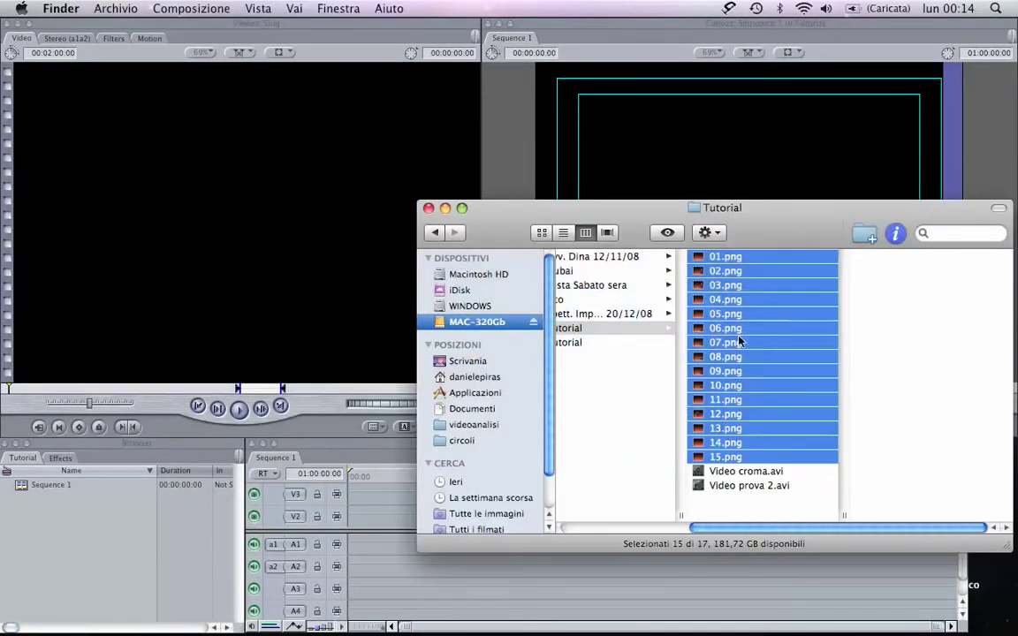
pyautogui.moveTo(716, 257); pyautogui.dragTo(86, 541)
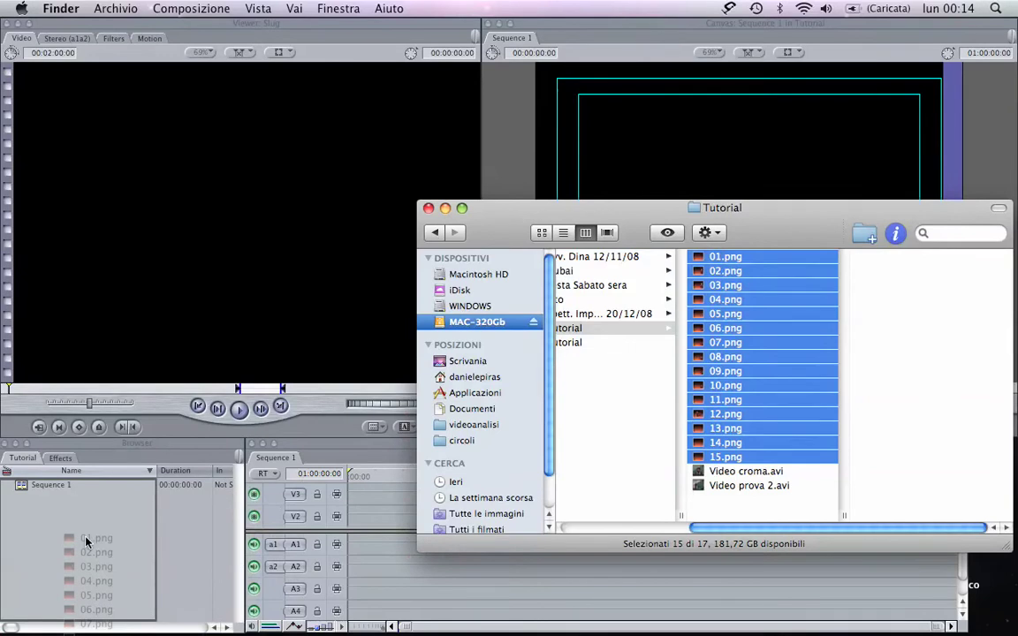
pyautogui.moveTo(86, 541); pyautogui.dragTo(86, 541)
pyautogui.click(94, 528)
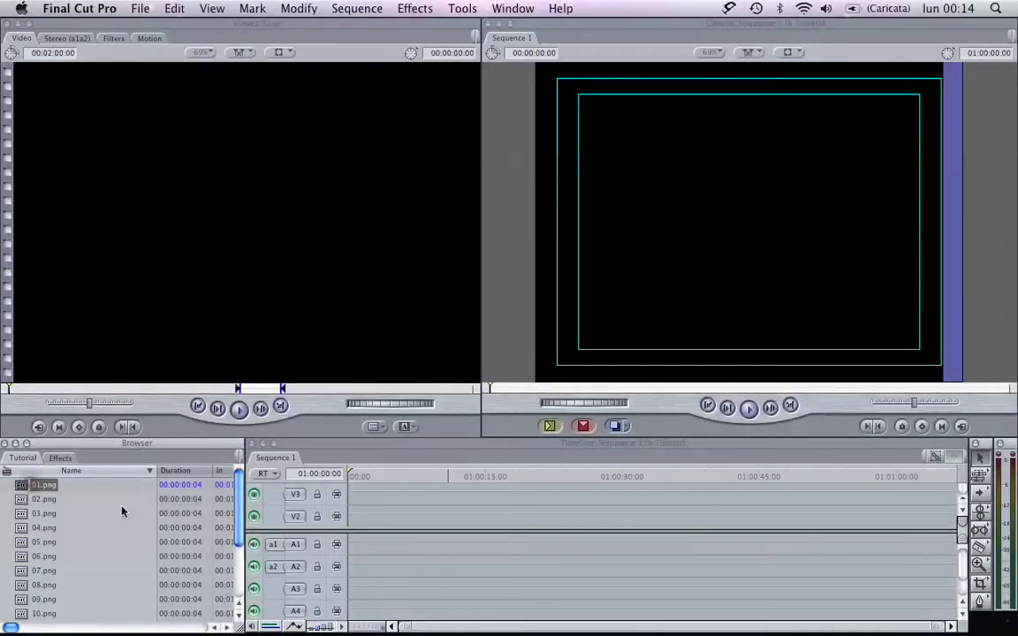
pyautogui.scroll(-3, 116, 524)
# - Place clips 01–15 in order on track V2, fit the timeline, and return to the start
pyautogui.moveTo(116, 524)
pyautogui.mouseDown()
pyautogui.moveTo(9, 482)
pyautogui.moveTo(362, 521)
pyautogui.mouseUp()
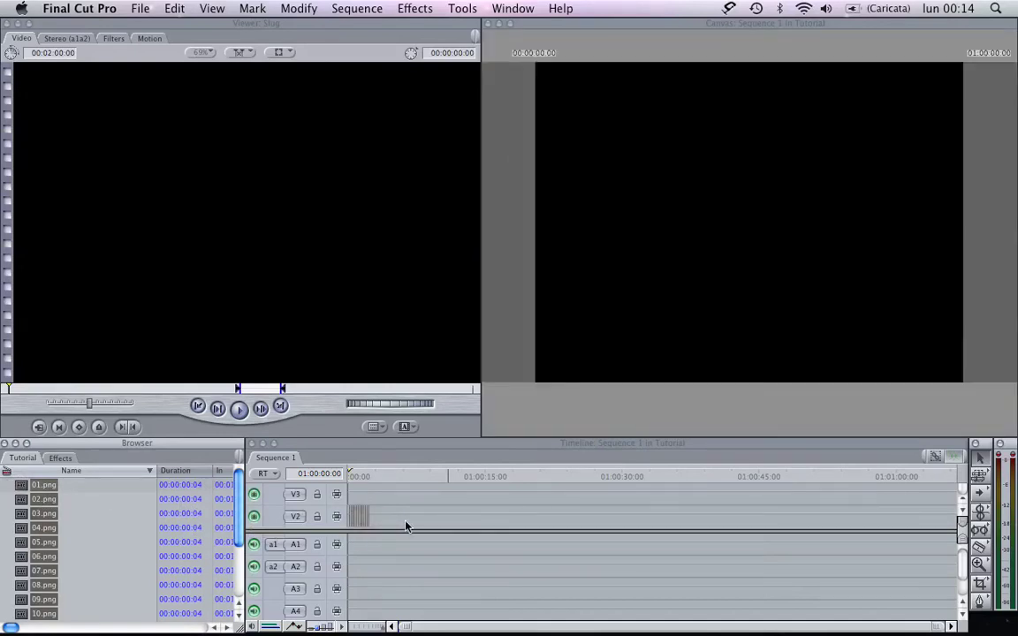
pyautogui.click(410, 454)
pyautogui.hotkey('shift', 'z')
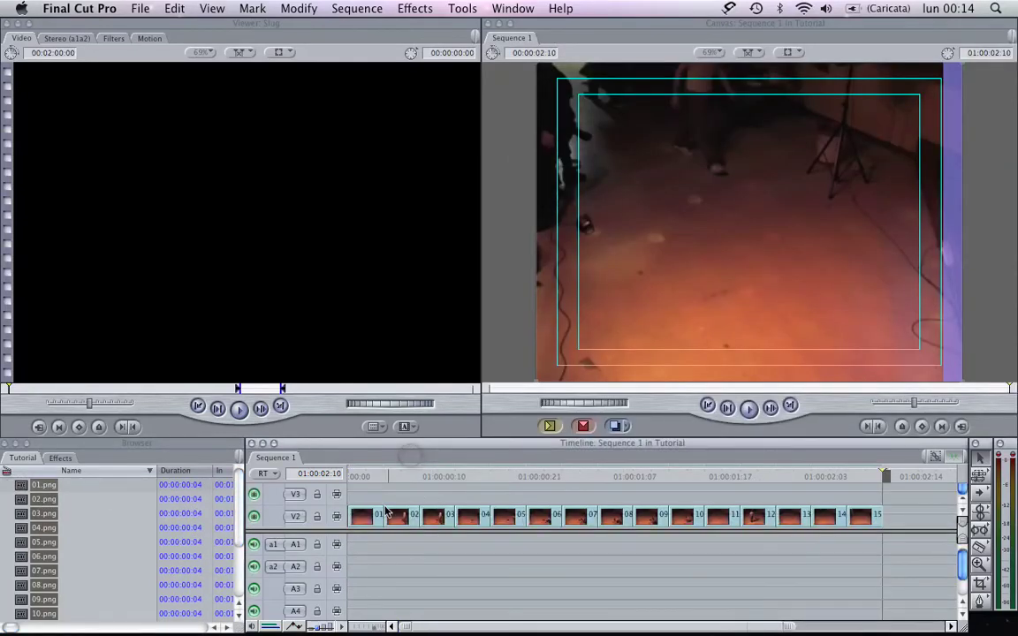
pyautogui.click(354, 477)
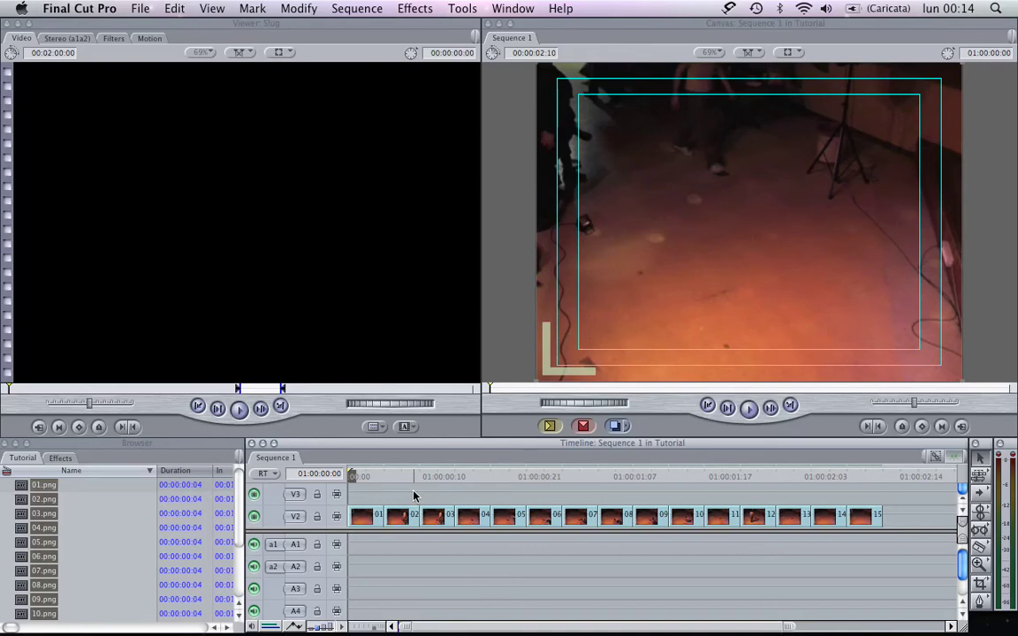
# - Play and stop the 00:00:02:10 sequence to preview the animation, then select clip 15
pyautogui.press('space')
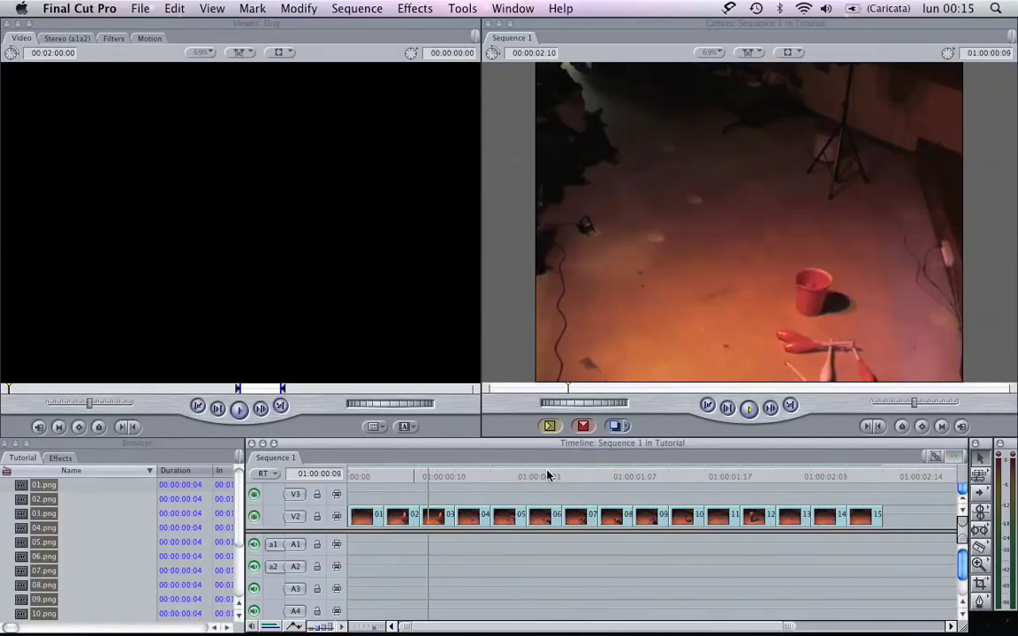
pyautogui.press('space')
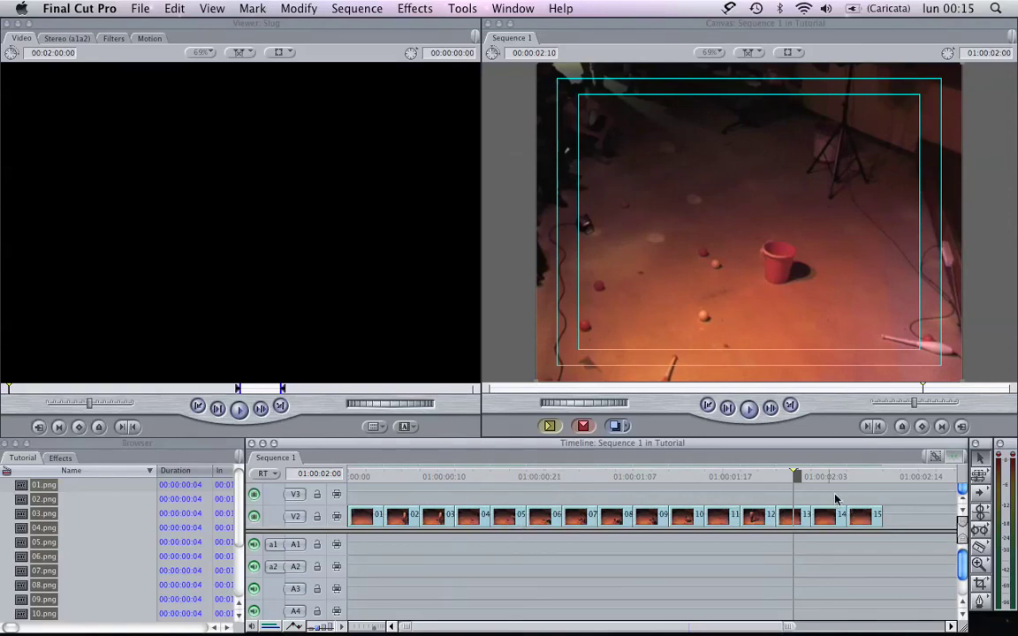
pyautogui.click(861, 515)
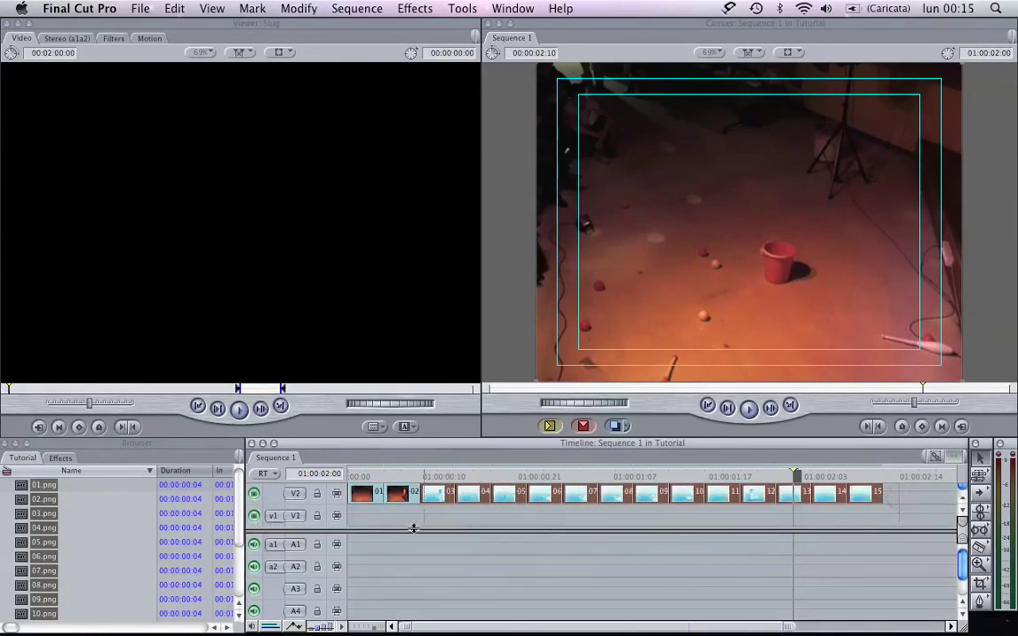
# - Marquee-select clips 01 through 15 across track V2
pyautogui.moveTo(900, 497); pyautogui.dragTo(354, 529)
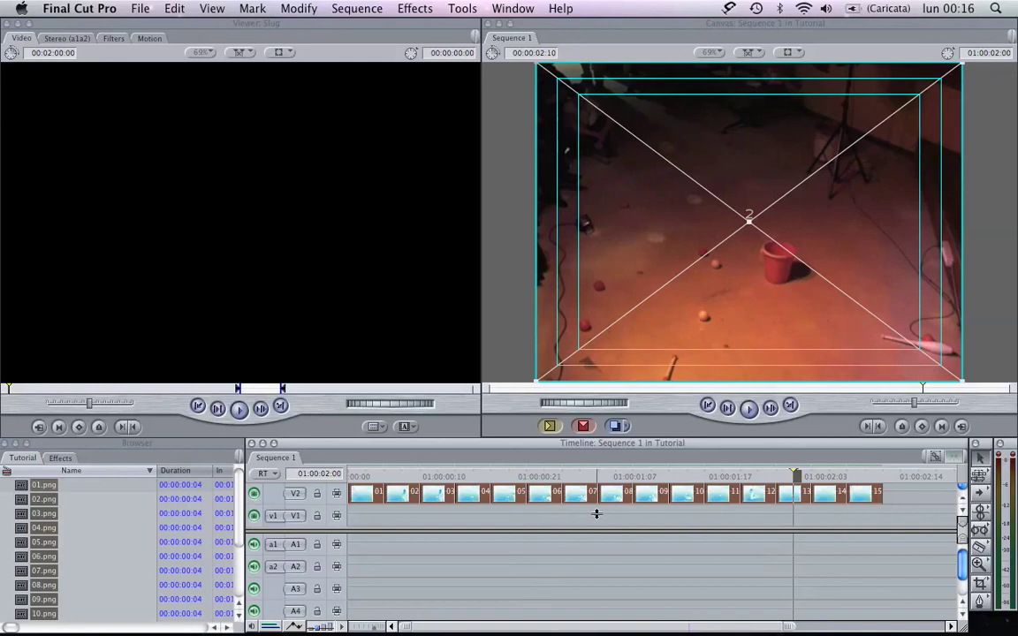
pyautogui.moveTo(546, 629)
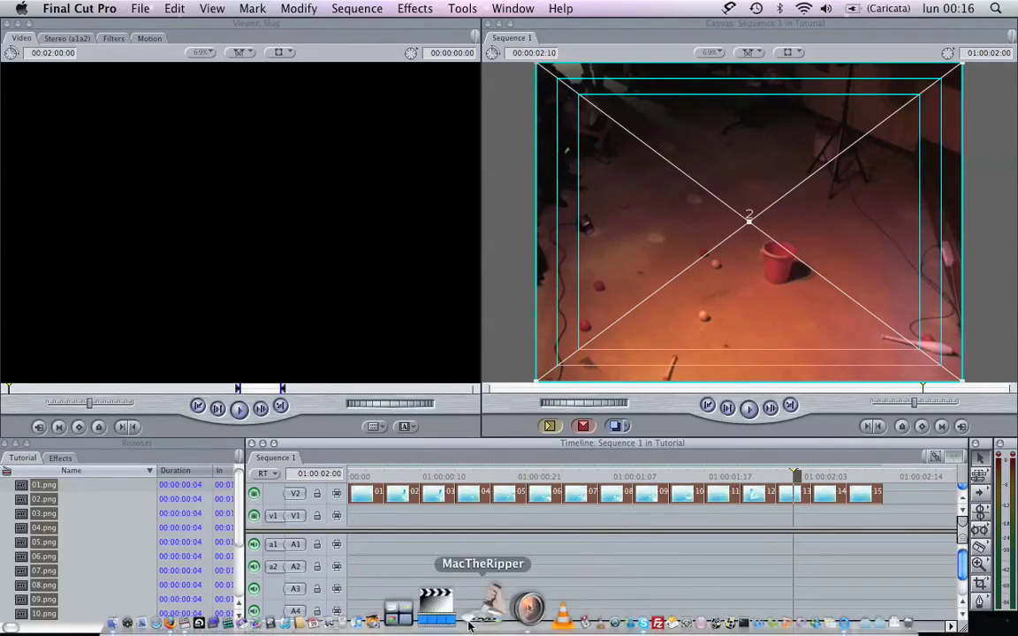